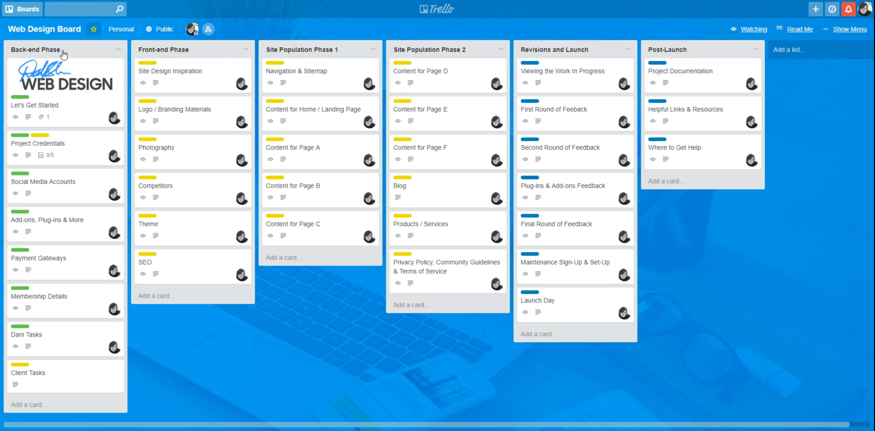
- Open the Let's Get Started card in the Back-end Phase list and check its member assignment options
left_click(75, 121)
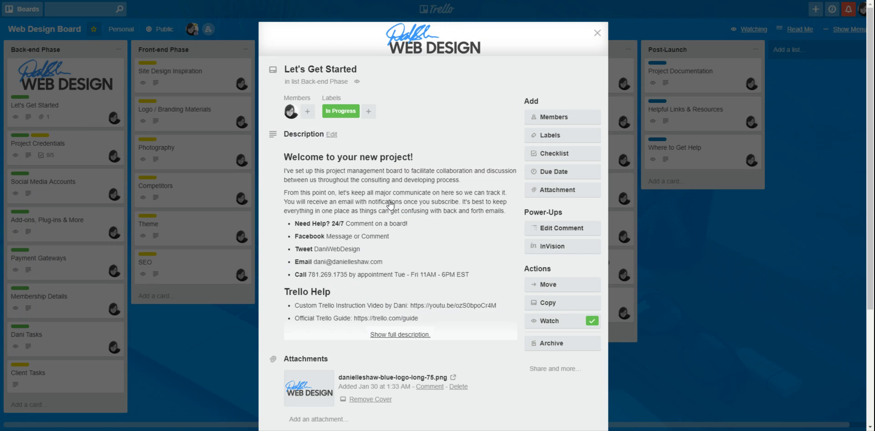
scroll(348, 219, "down", 1)
scroll(348, 215, "up", 1)
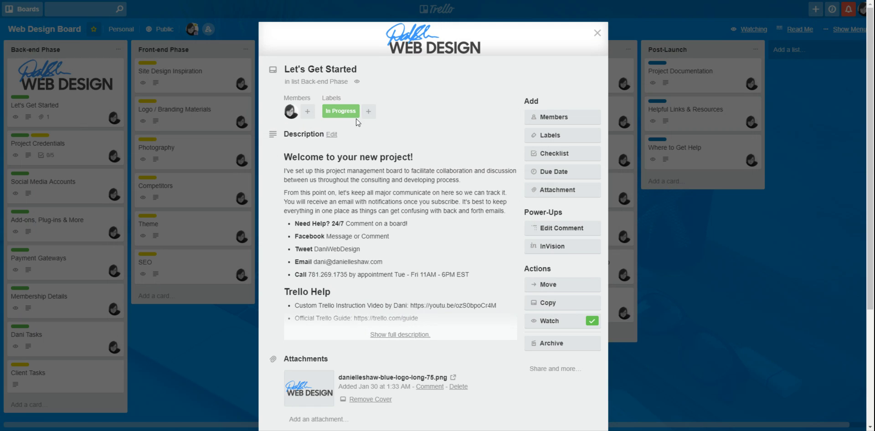
left_click(556, 120)
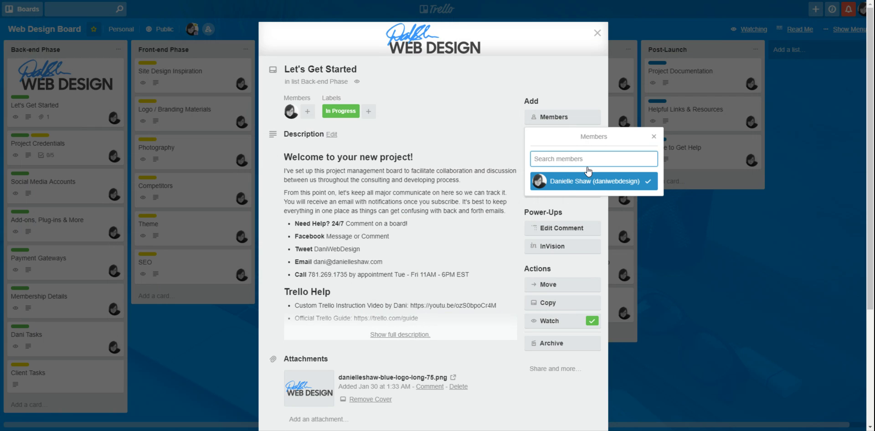
left_click(653, 136)
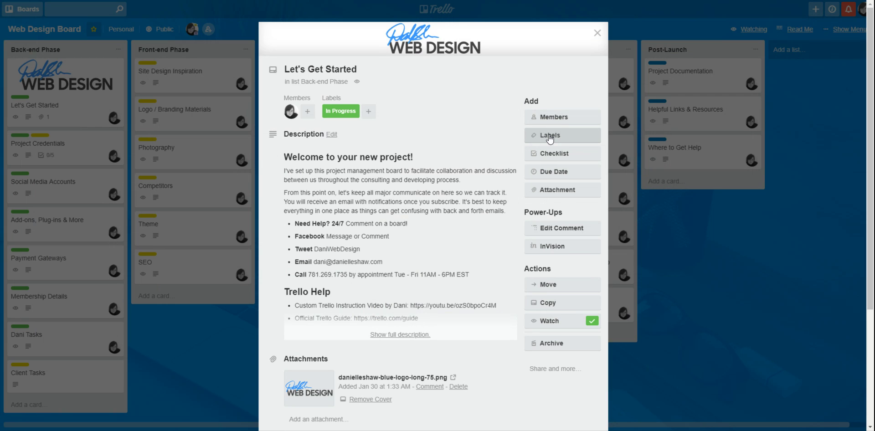
- View the label choices and the due date settings of the Let's Get Started card
left_click(550, 137)
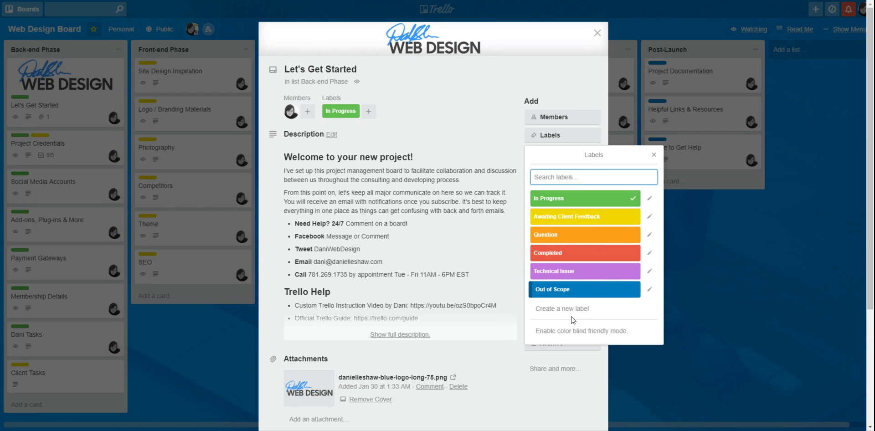
left_click(654, 157)
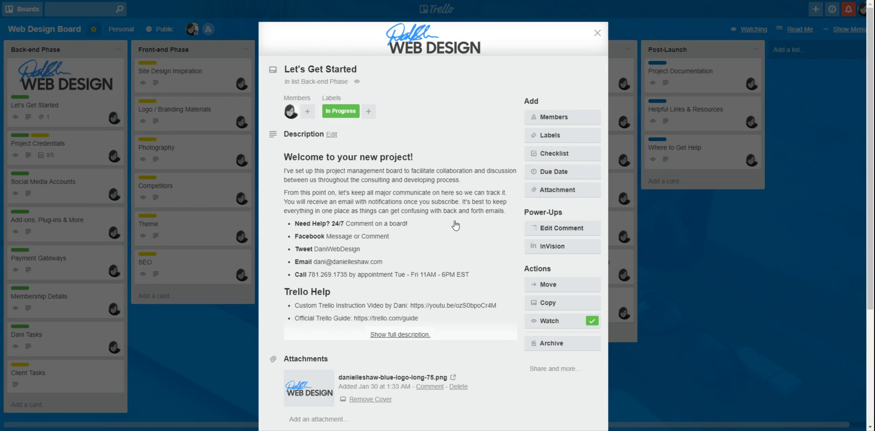
left_click(576, 175)
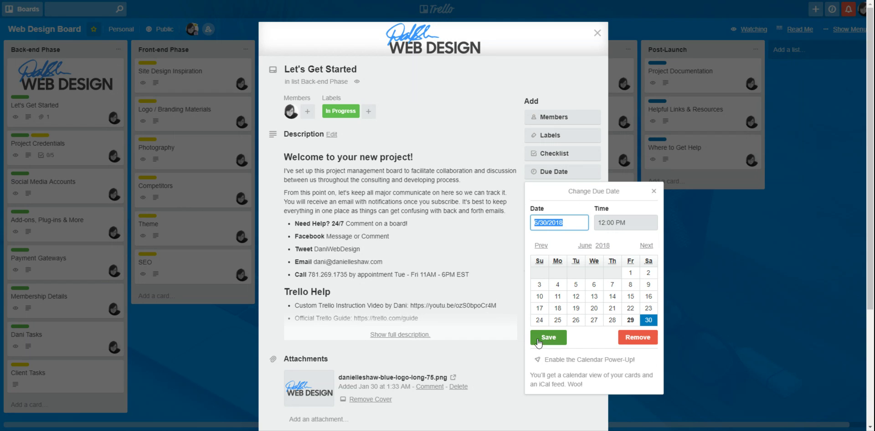
left_click(654, 187)
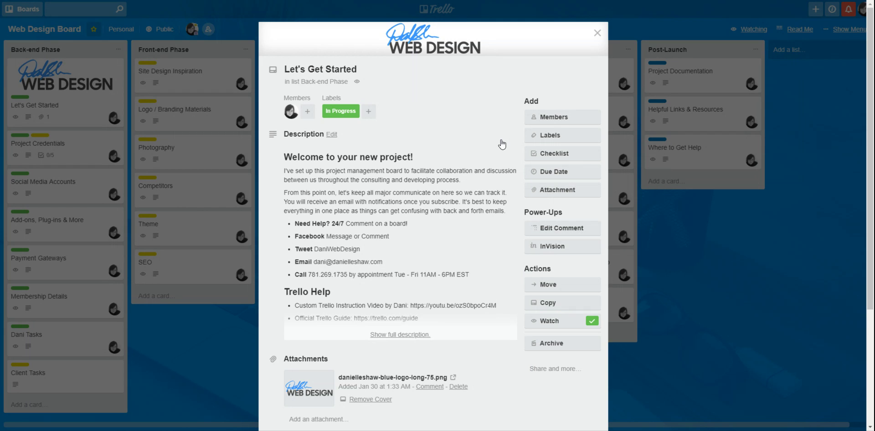
- Look over the card's attachments and comment area, and view the available sources for a new attachment
scroll(479, 159, "down", 1)
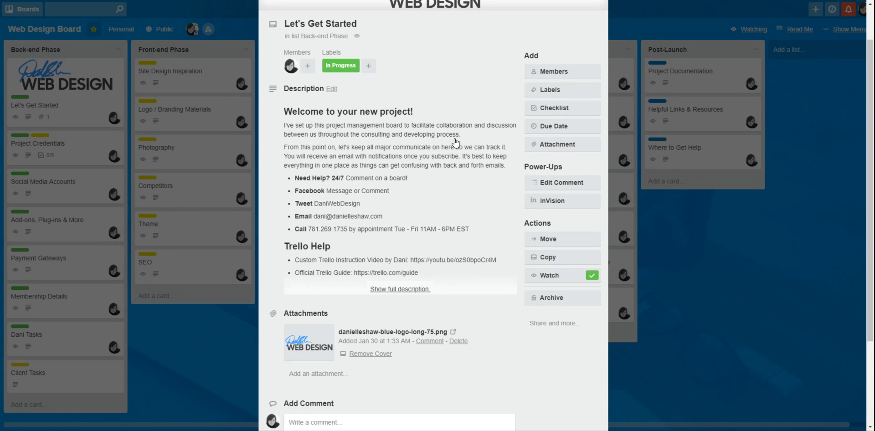
scroll(406, 255, "down", 1)
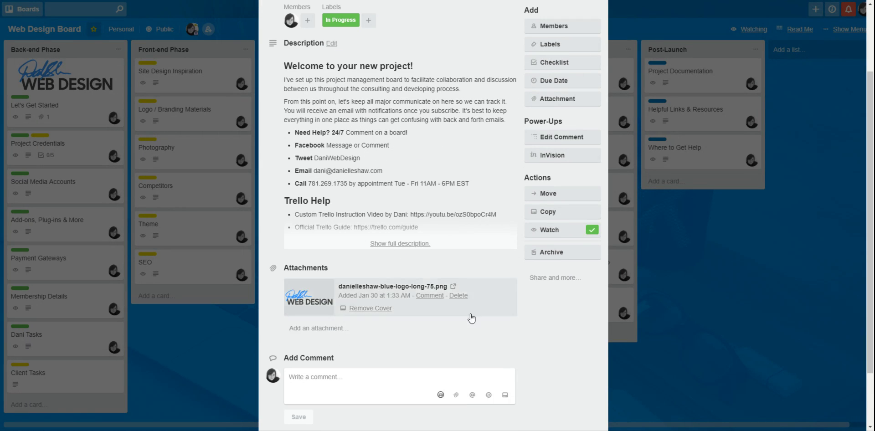
scroll(469, 316, "down", 2)
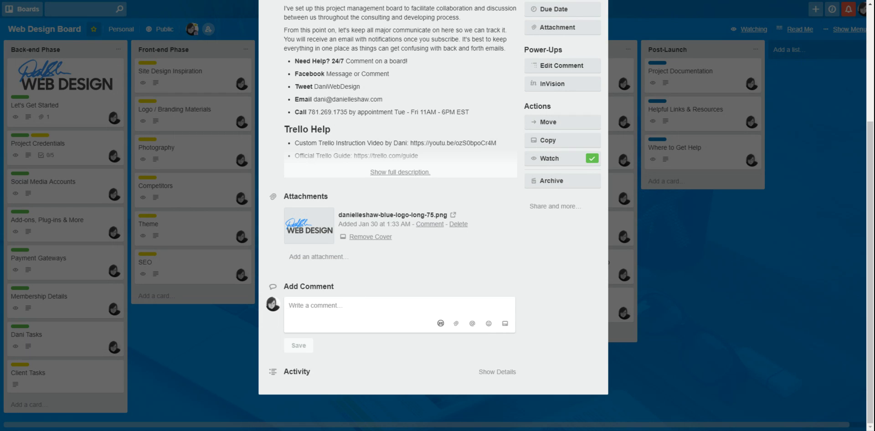
scroll(527, 292, "up", 4)
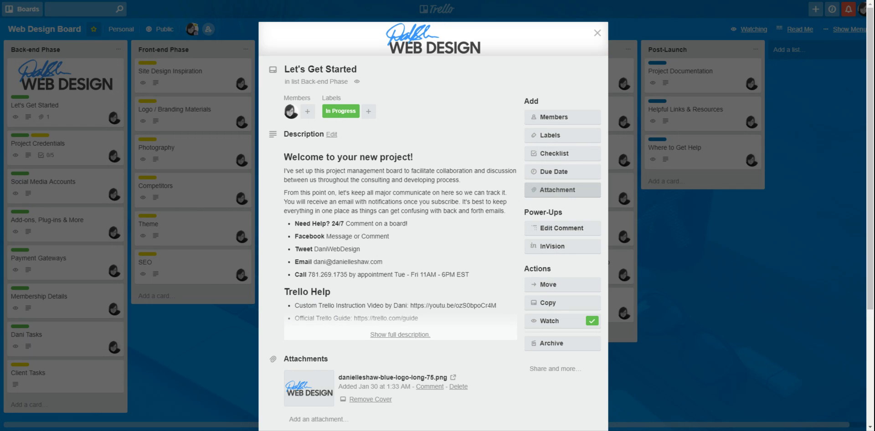
left_click(562, 191)
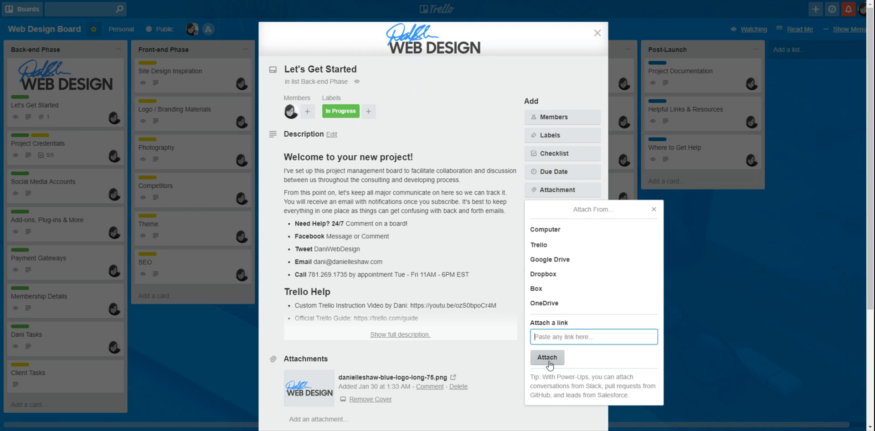
left_click(476, 207)
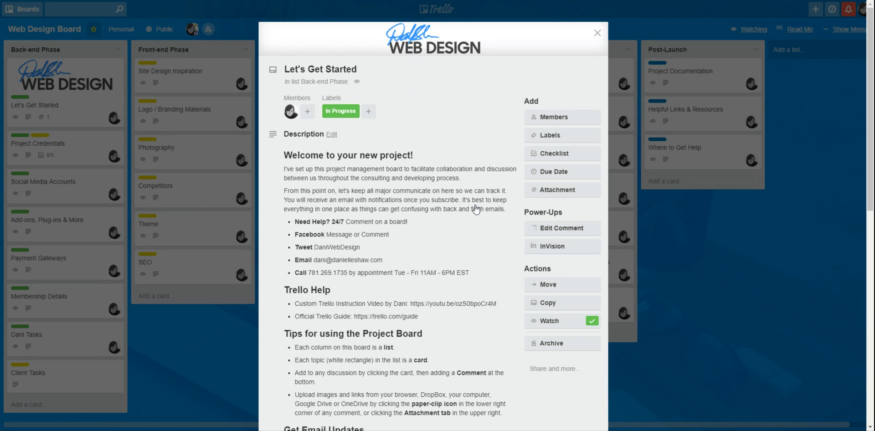
- Read through the full description of the Let's Get Started card, including the board tips and ways to interact
scroll(495, 254, "down", 10)
scroll(468, 312, "down", 2)
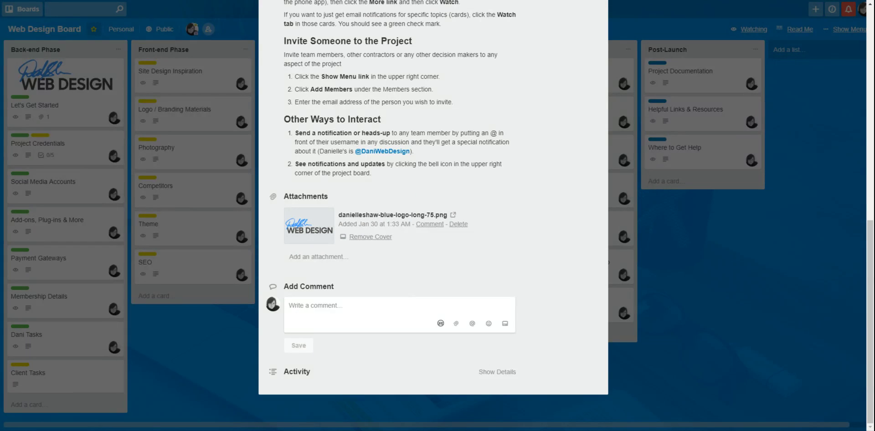
scroll(410, 313, "up", 10)
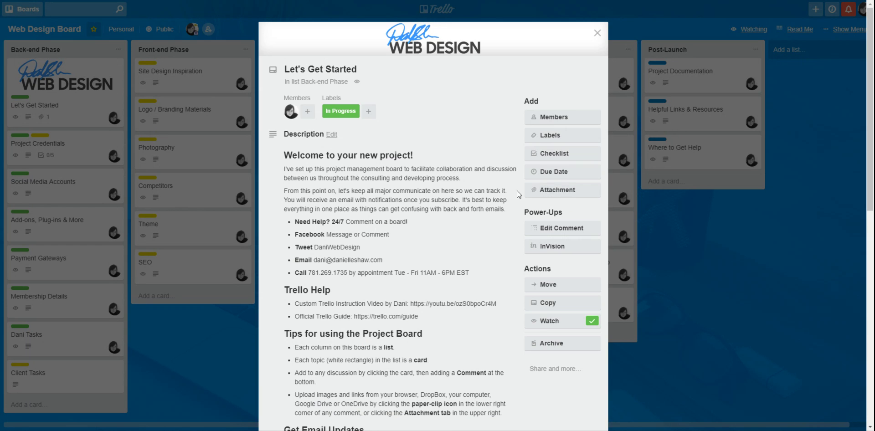
scroll(456, 274, "down", 6)
scroll(454, 286, "down", 4)
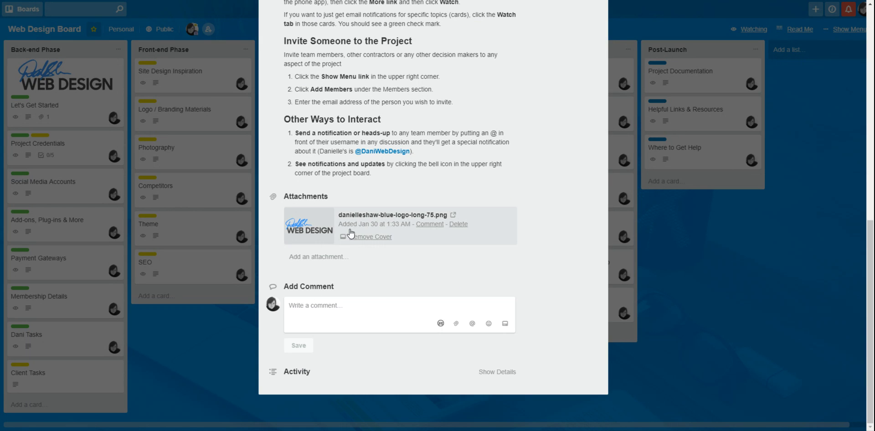
scroll(489, 313, "up", 10)
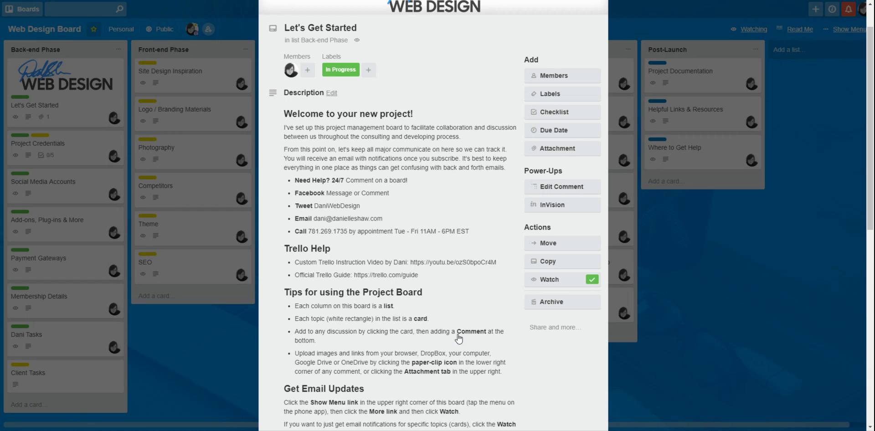
scroll(453, 346, "down", 9)
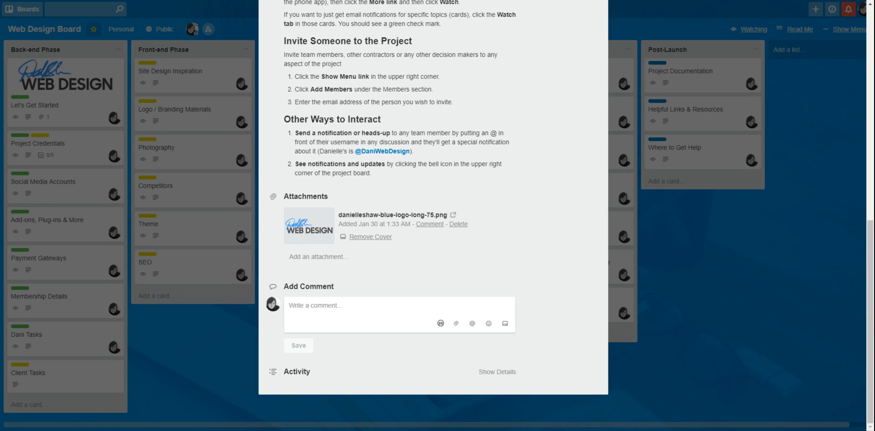
type("@dani")
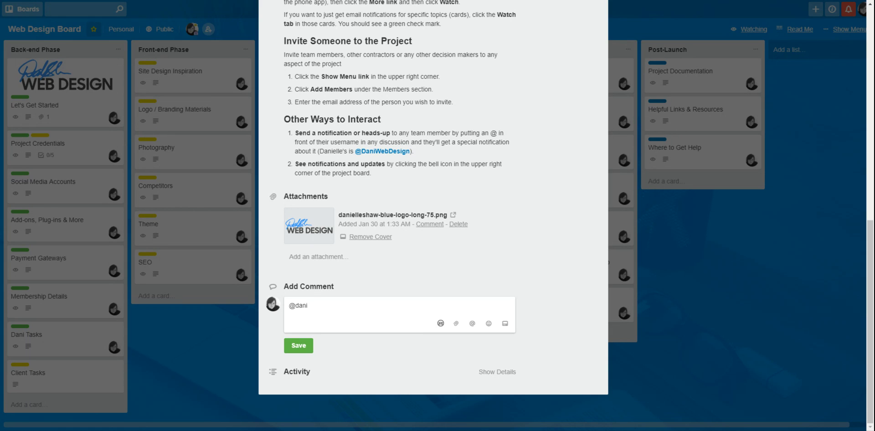
double_click(301, 305)
key("BackSpace")
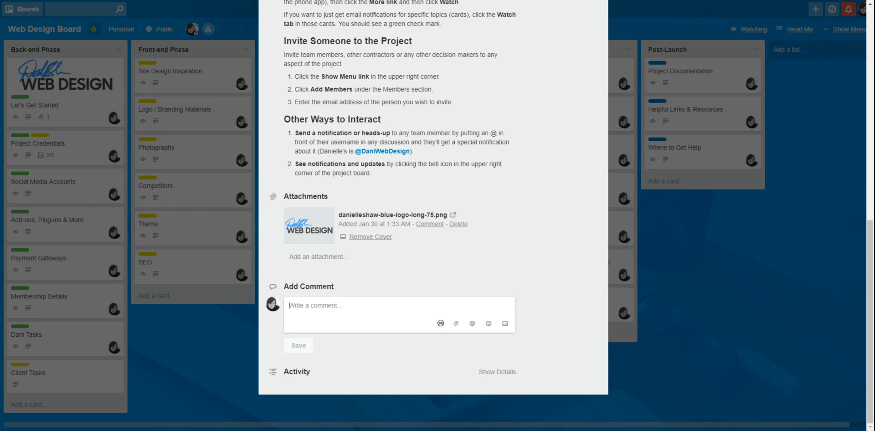
- Turn watching off for the Let's Get Started card and turn it back on
scroll(324, 287, "up", 12)
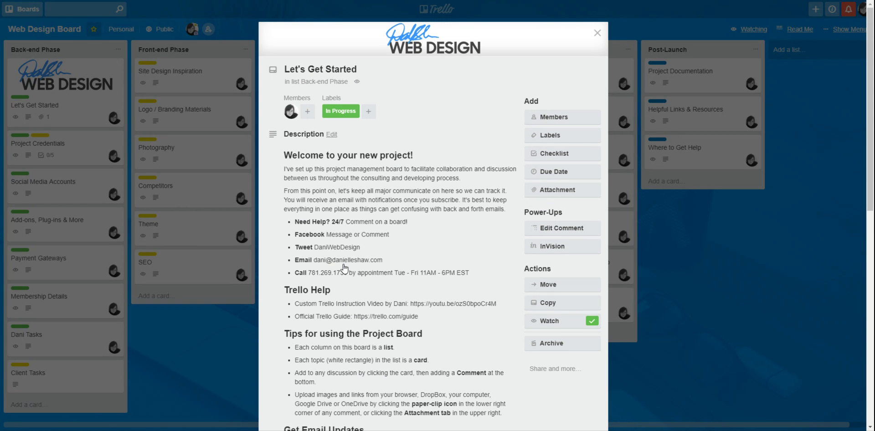
left_click(566, 325)
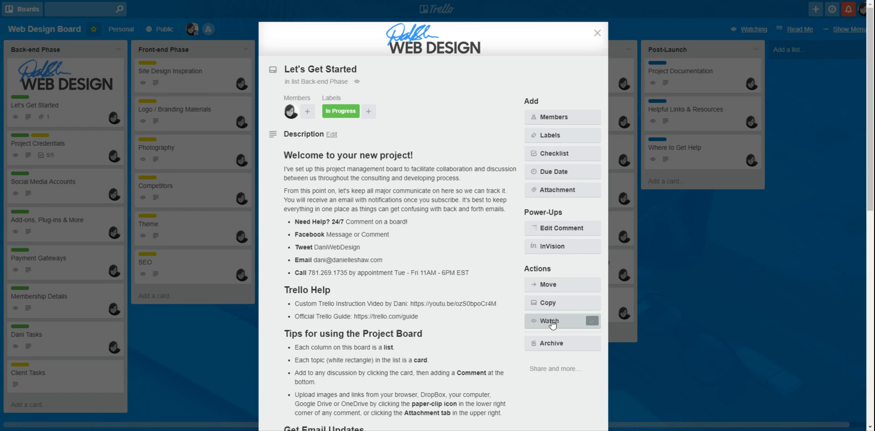
left_click(566, 321)
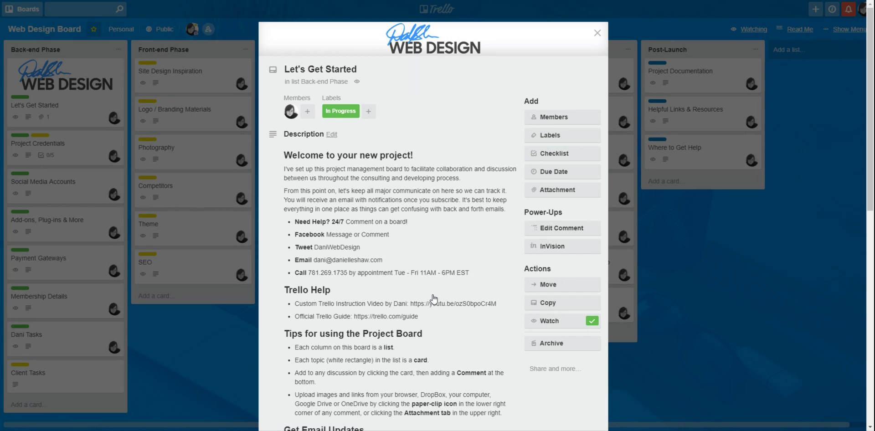
- Review the card's email update, invitation and interaction instructions, and close the Let's Get Started card
scroll(434, 300, "down", 3)
scroll(435, 299, "down", 7)
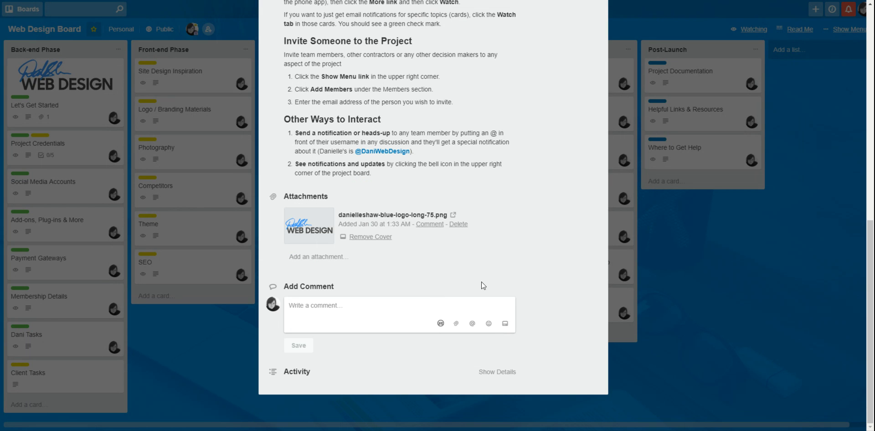
scroll(530, 280, "up", 5)
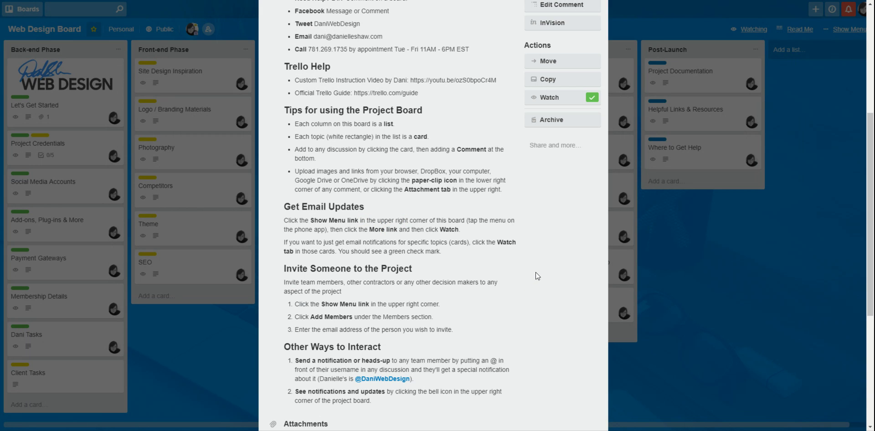
scroll(558, 227, "down", 4)
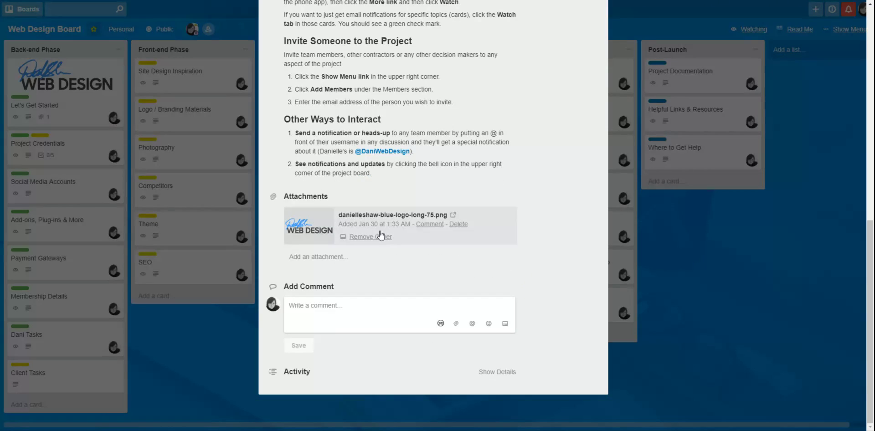
scroll(494, 250, "up", 9)
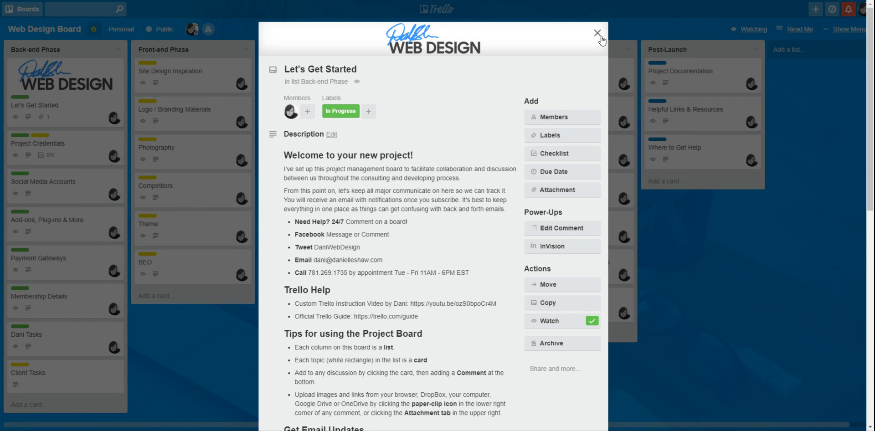
left_click(597, 32)
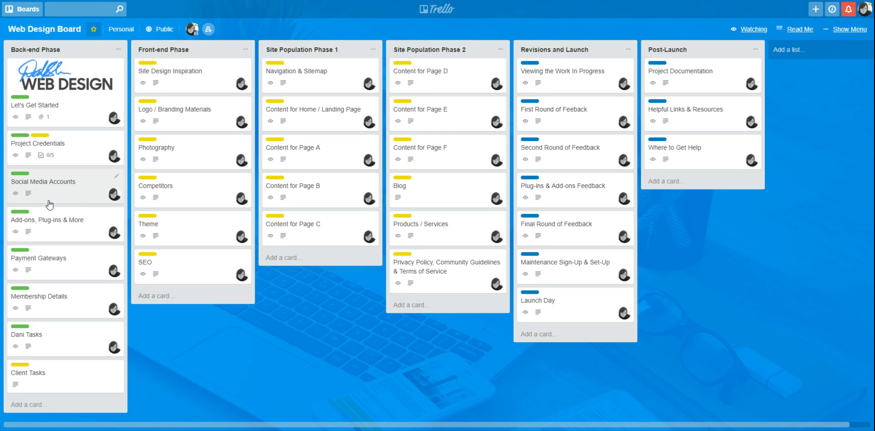
- Open the Project Credentials card, review its Checklist of Needed Credentials, and close the card
left_click(65, 152)
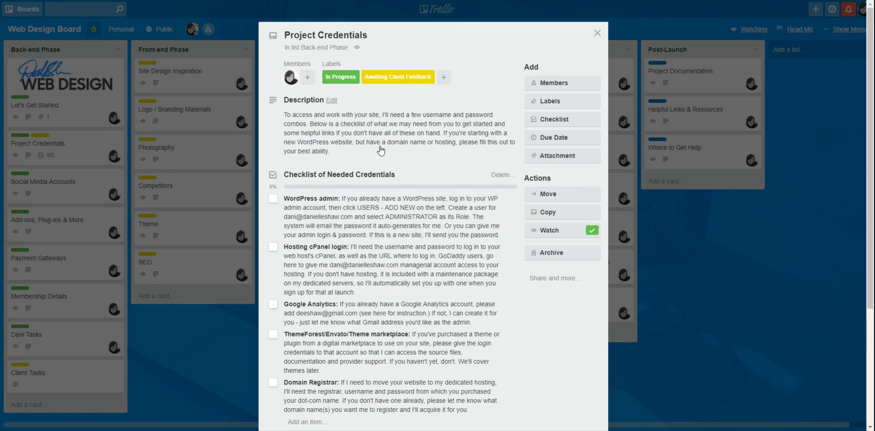
scroll(397, 230, "down", 2)
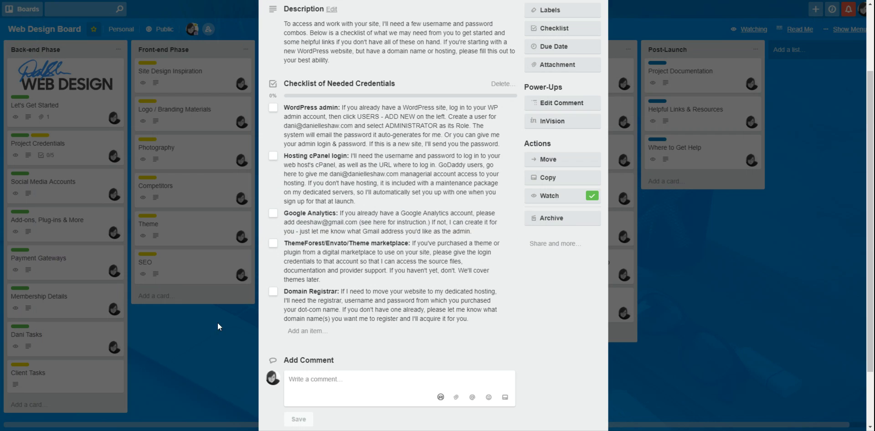
left_click(191, 322)
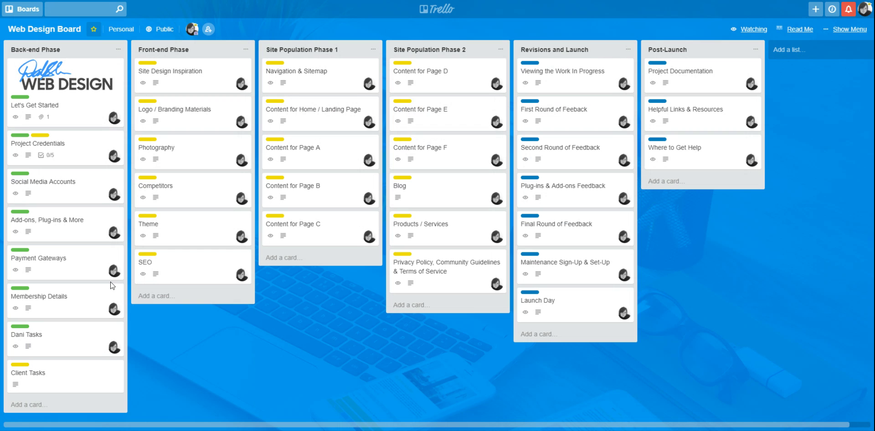
- View the descriptions of the Membership Details and Payment Gateways cards in the Back-end Phase list
left_click(57, 313)
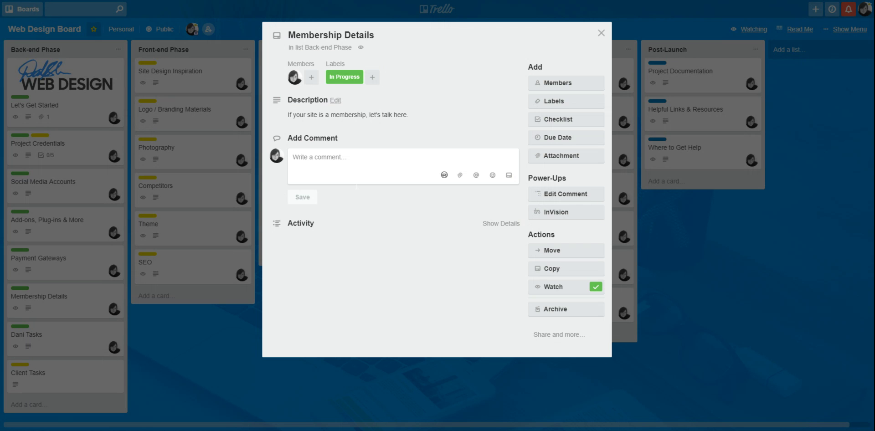
left_click(601, 32)
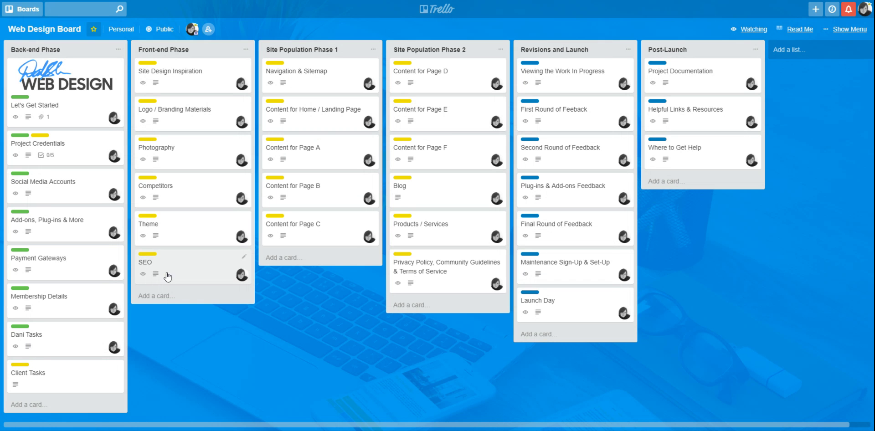
left_click(89, 279)
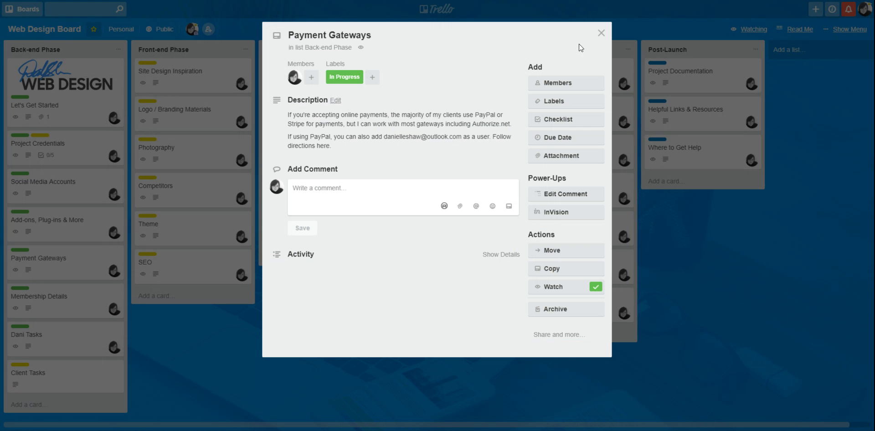
- Close the Payment Gateways card, and review the common plug-ins described on the Add-ons, Plug-ins & More card
left_click(601, 34)
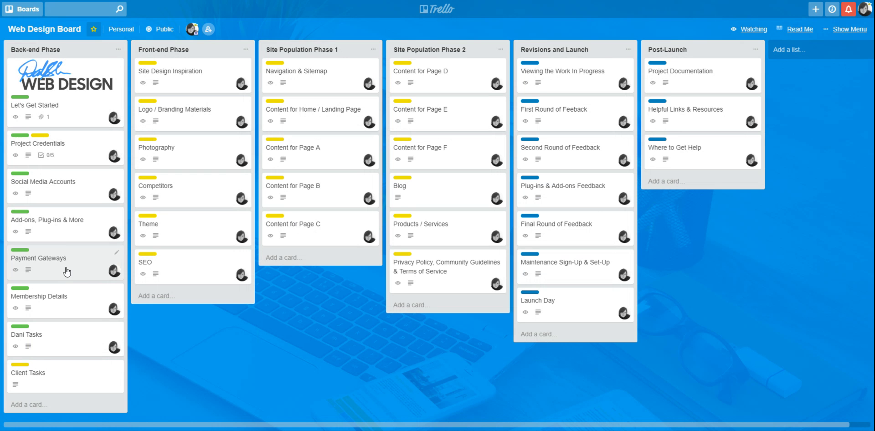
left_click(70, 235)
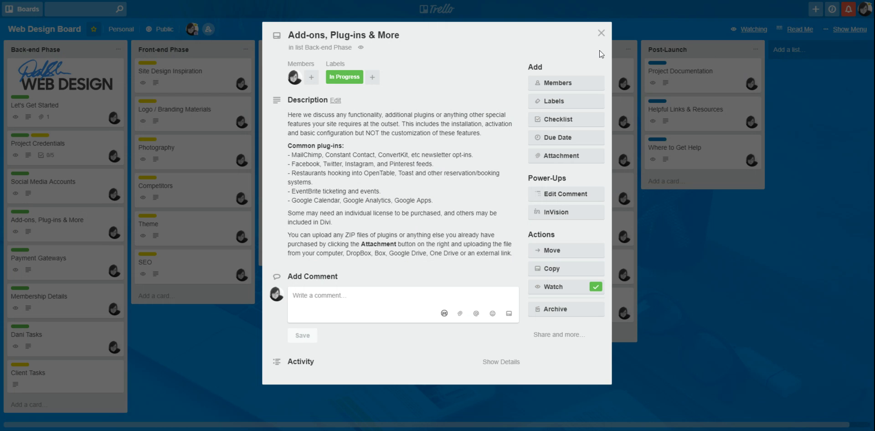
left_click(601, 33)
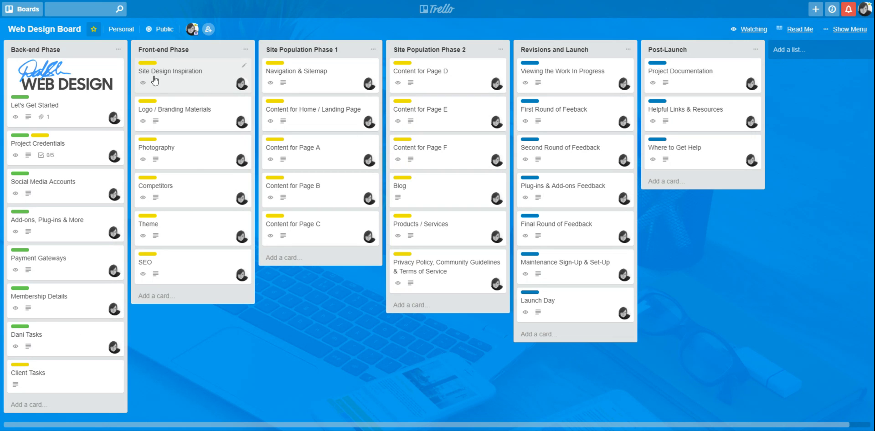
- Review the Site Design Inspiration card's instructions and inspiration sites in the Front-end Phase list, and close the card
left_click(196, 86)
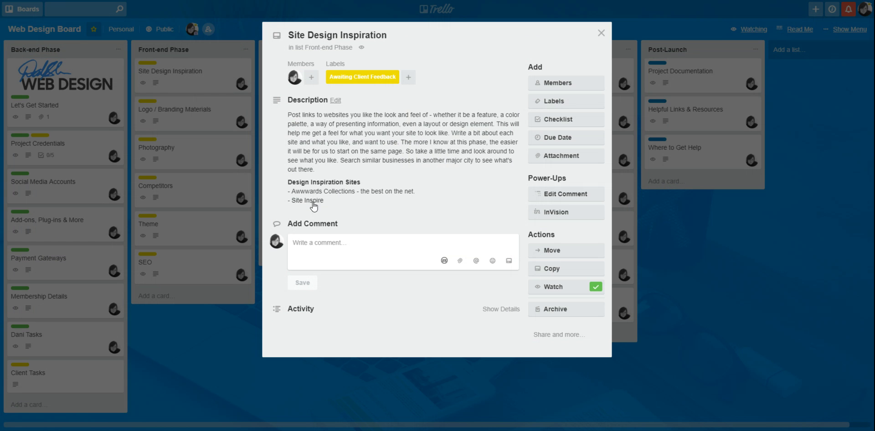
left_click(240, 336)
left_click(207, 77)
left_click(201, 353)
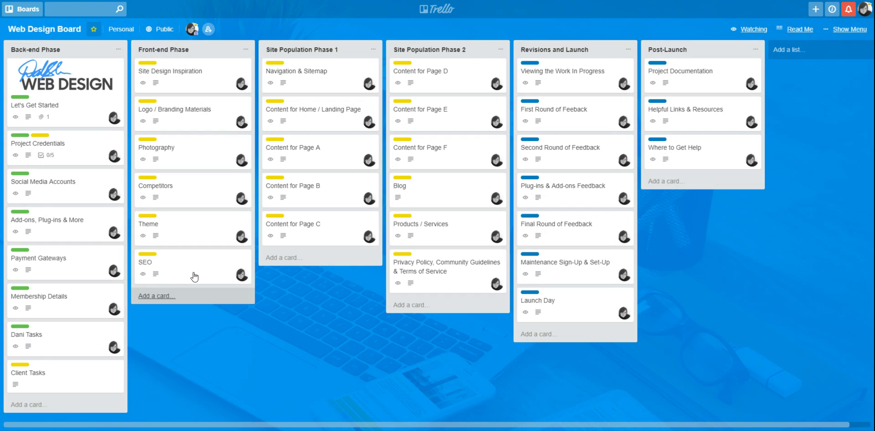
- Read the full Logo / Branding Materials card description, including its font, logo and color resources, and close the card
left_click(220, 122)
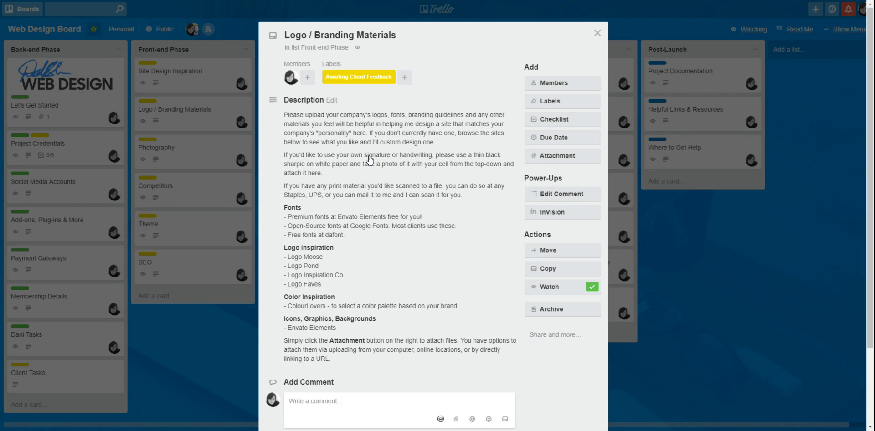
scroll(377, 168, "down", 2)
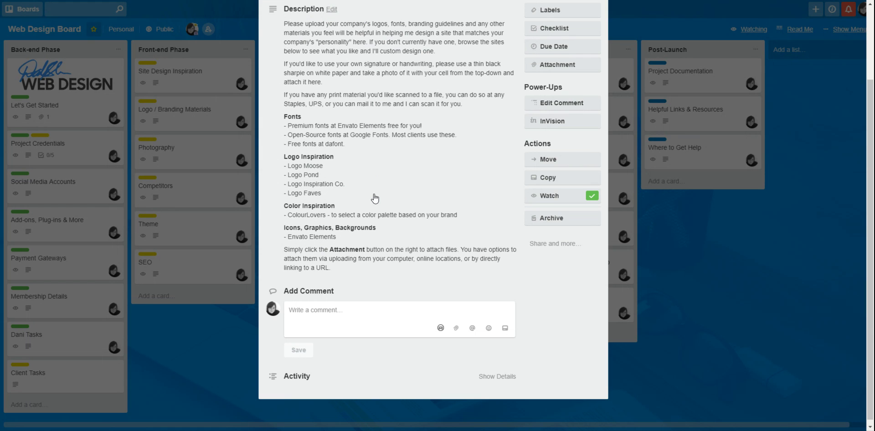
left_click(237, 205)
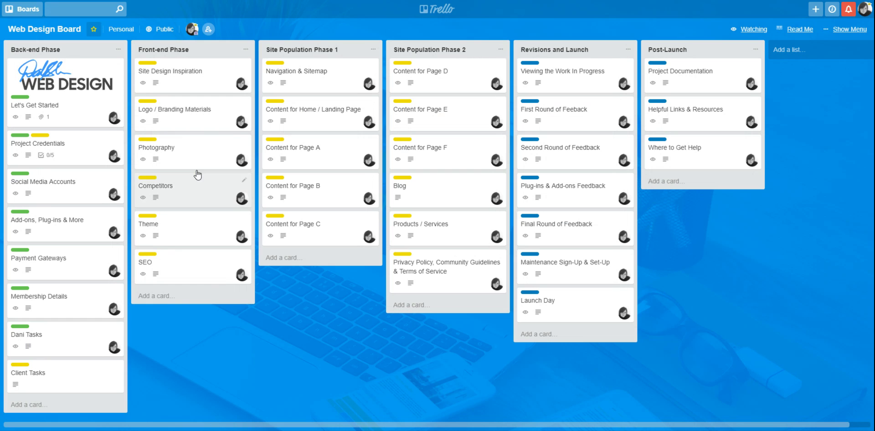
- View the Photography and Competitors cards in the Front-end Phase list, closing each one after reading
left_click(201, 149)
left_click(204, 319)
left_click(186, 201)
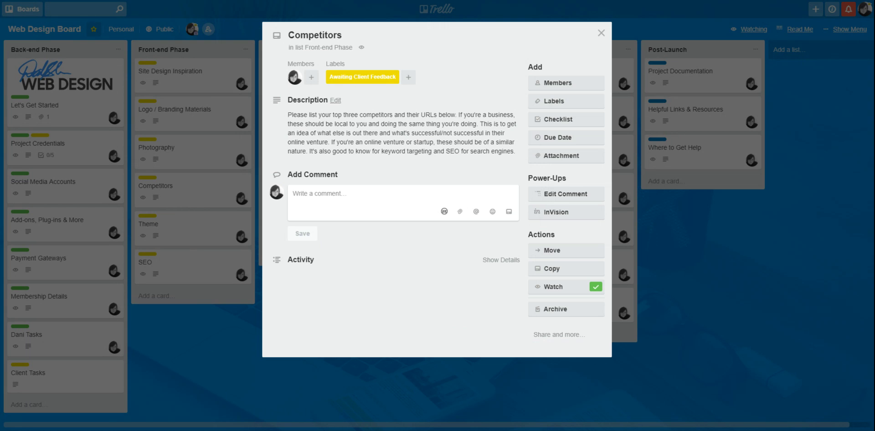
left_click(209, 347)
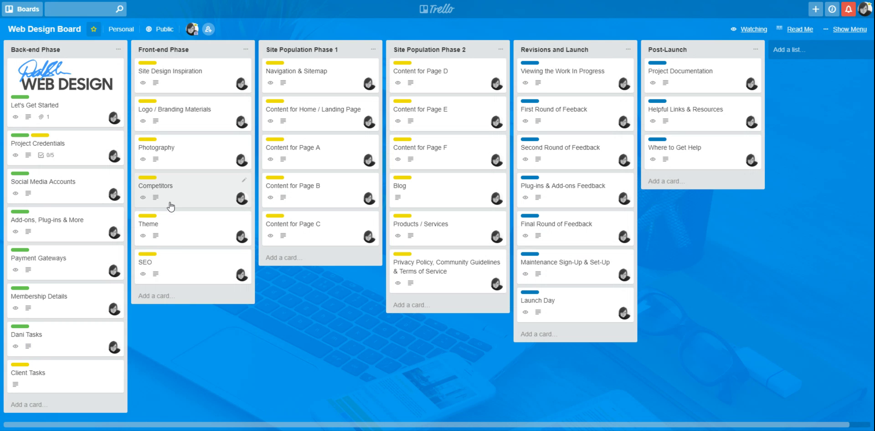
- View the descriptions of the Theme and SEO cards in the Front-end Phase list, and close both cards
left_click(193, 231)
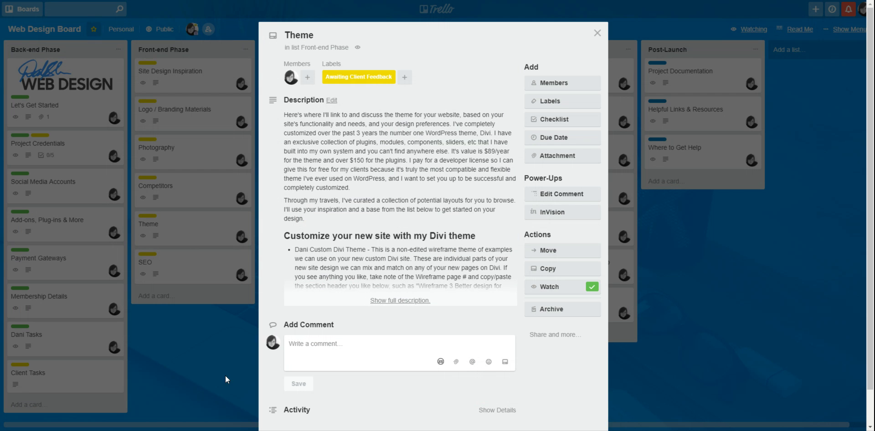
left_click(212, 369)
left_click(209, 270)
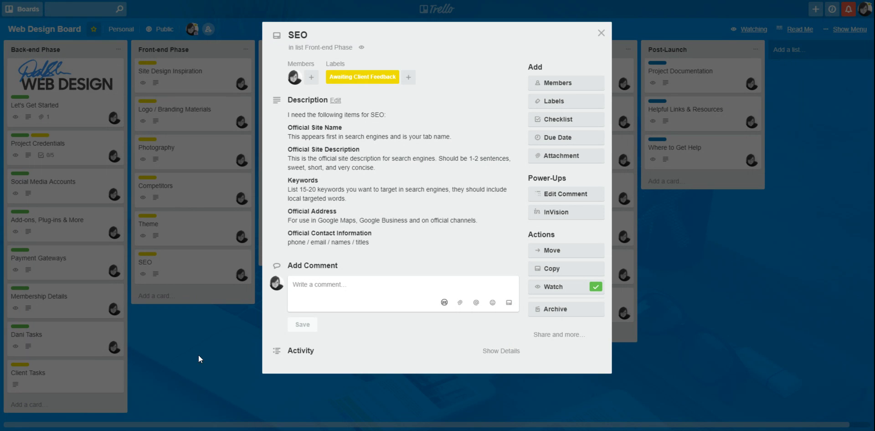
left_click(203, 374)
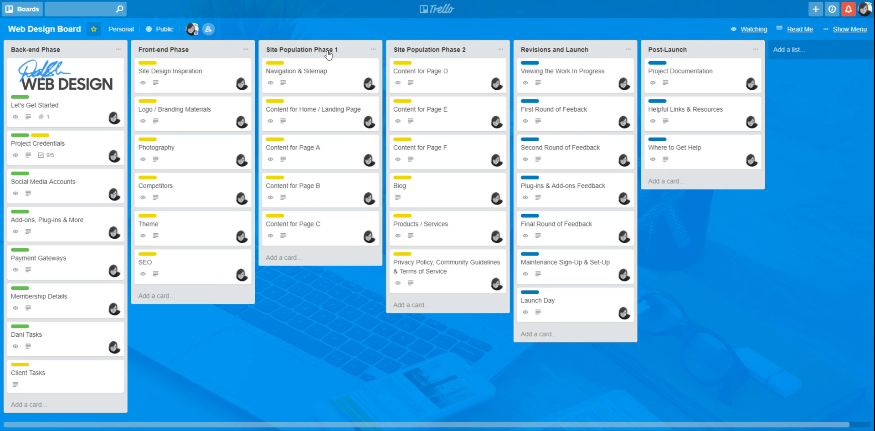
- Review the Navigation & Sitemap card, and examine the copy, sections, images and comment areas of the Content for Home / Landing Page card
left_click(321, 87)
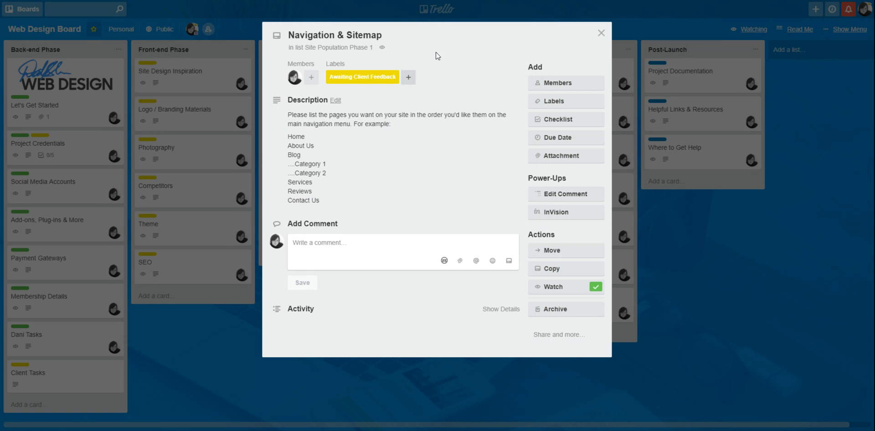
left_click(602, 32)
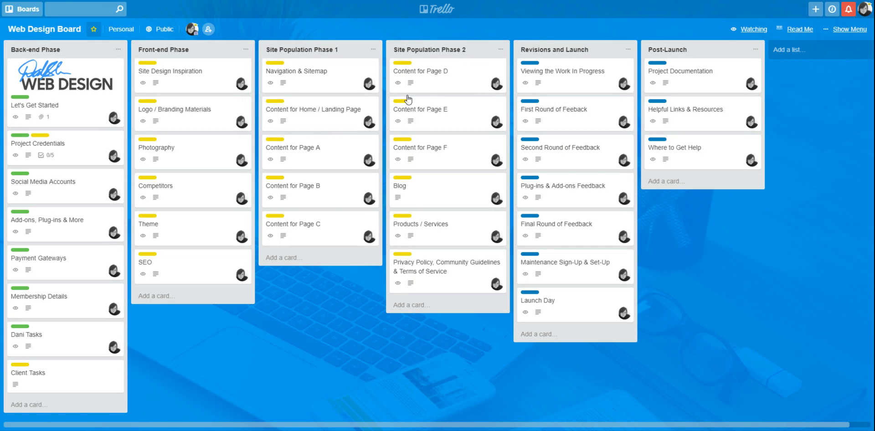
left_click(345, 131)
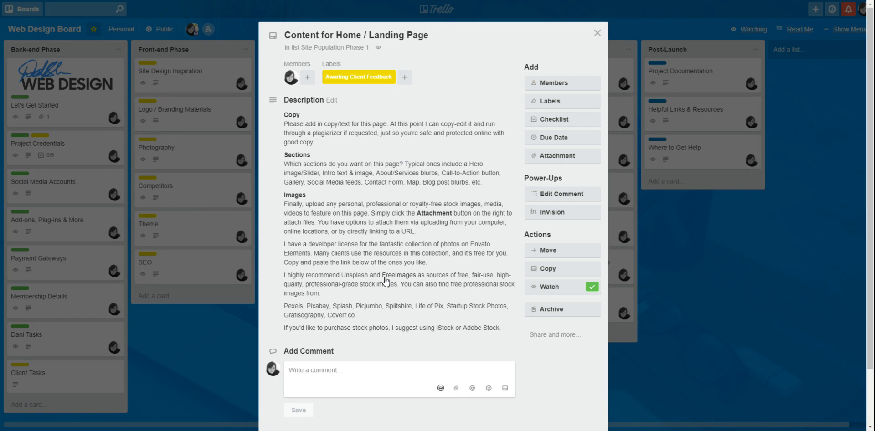
scroll(385, 280, "down", 2)
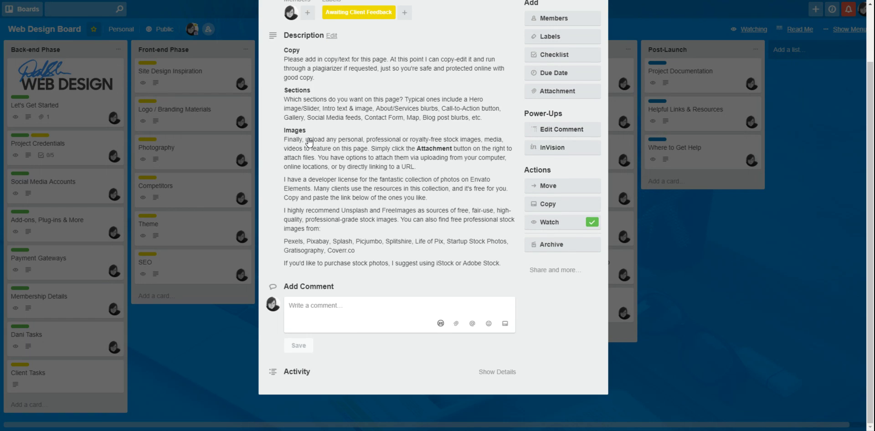
scroll(336, 217, "up", 2)
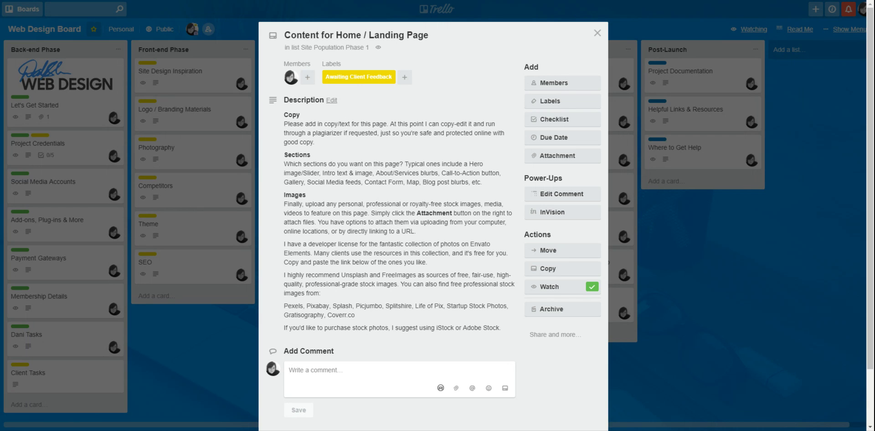
scroll(391, 264, "down", 2)
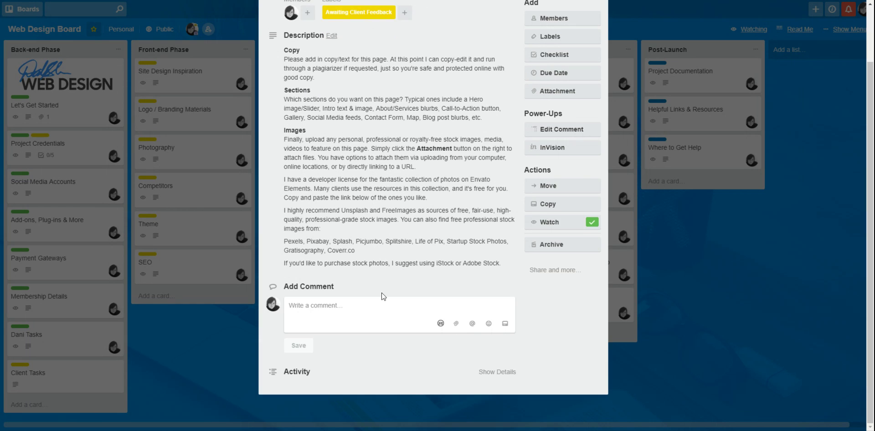
left_click(328, 317)
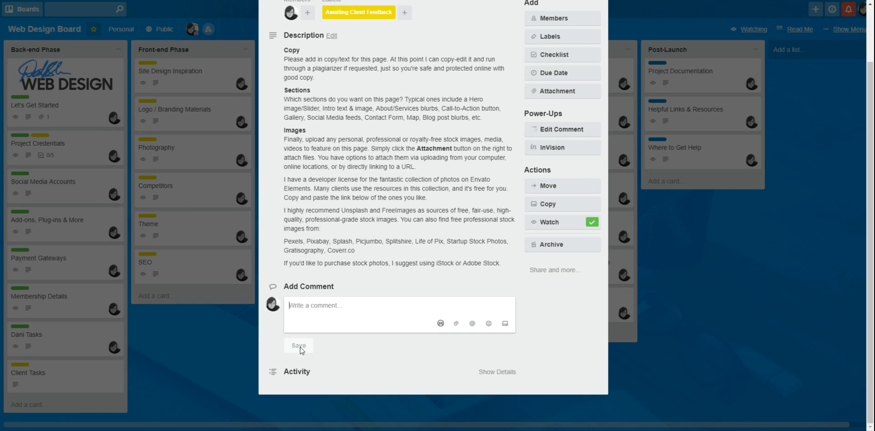
scroll(351, 217, "up", 2)
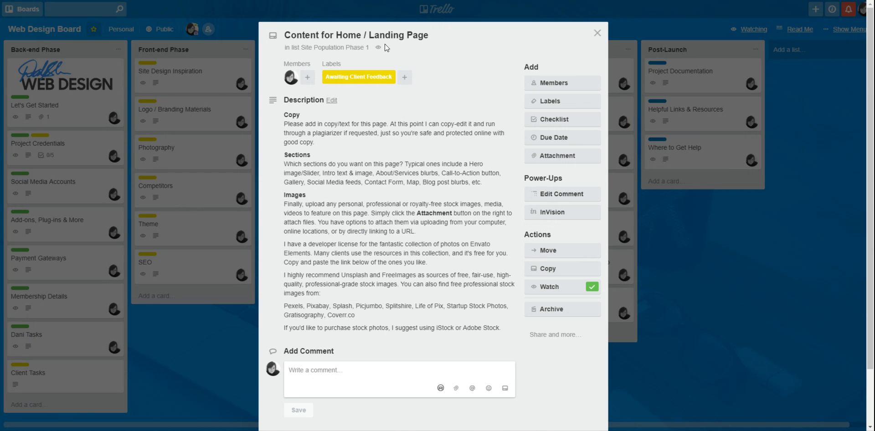
- View the label options available for the Content for Home / Landing Page card, and close the card without changing its label
left_click(371, 76)
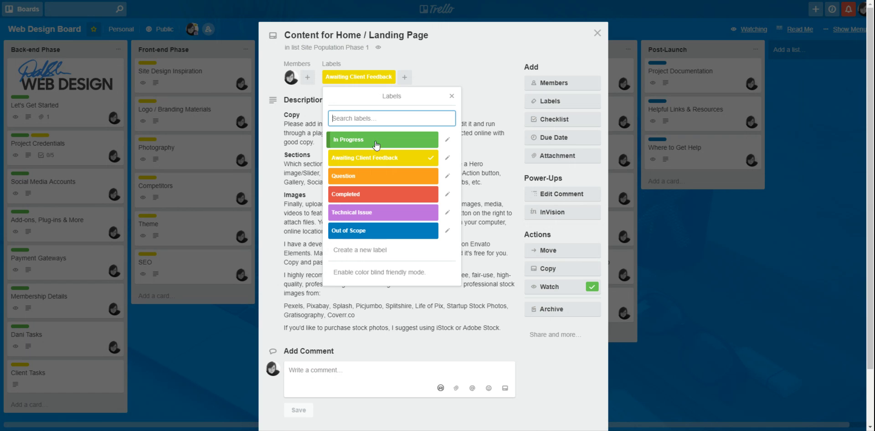
left_click(495, 69)
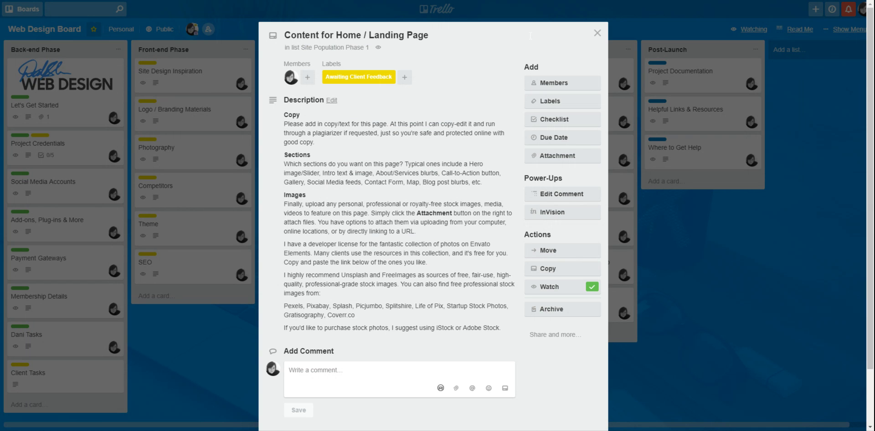
left_click(597, 33)
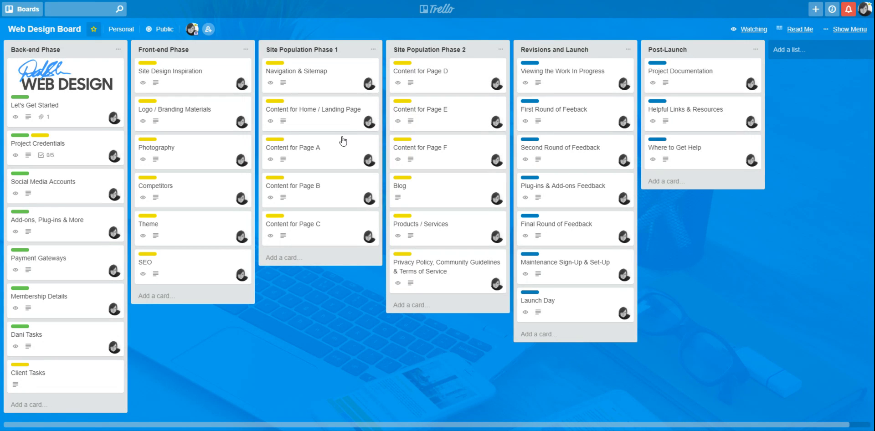
- Read through the descriptions of the Content for Page A, Blog and Products / Services cards, closing each one
left_click(332, 163)
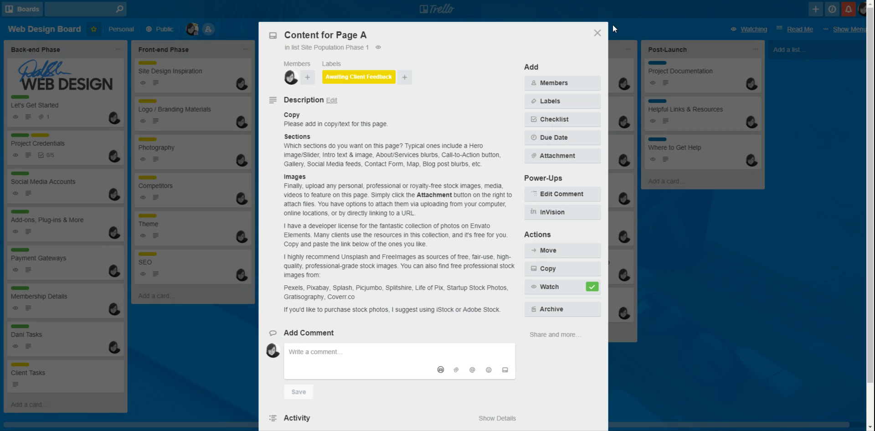
left_click(597, 33)
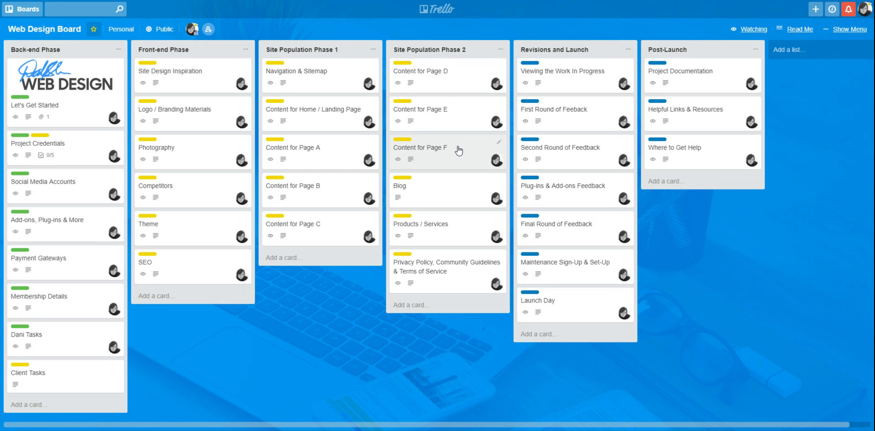
left_click(461, 192)
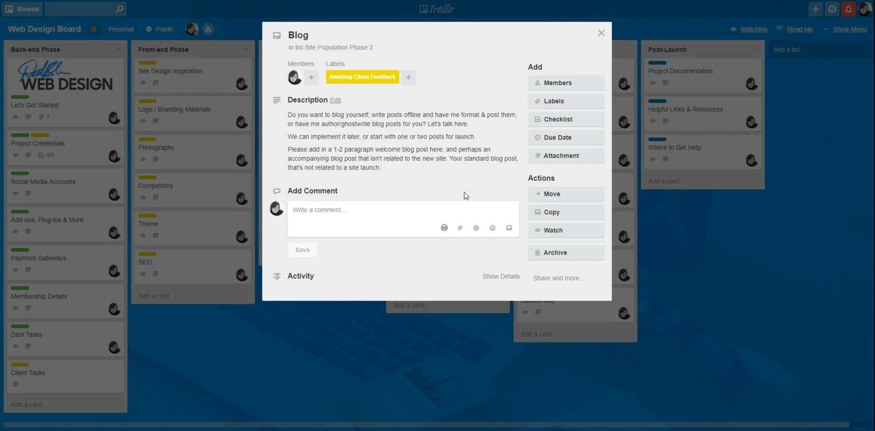
left_click(601, 32)
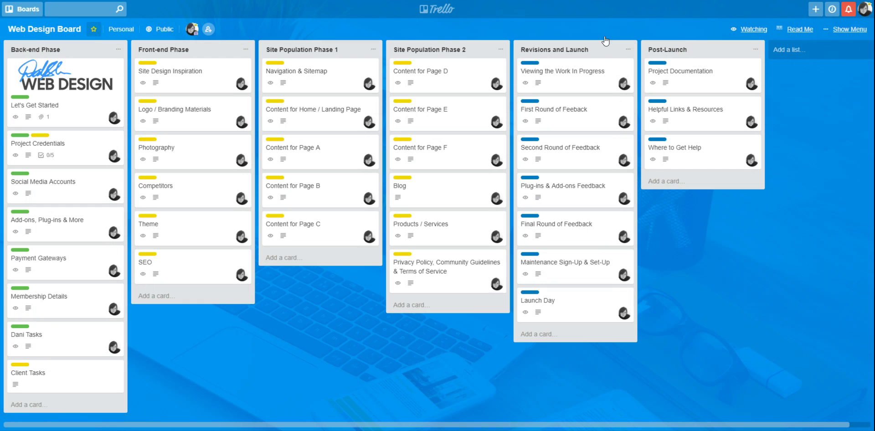
left_click(490, 221)
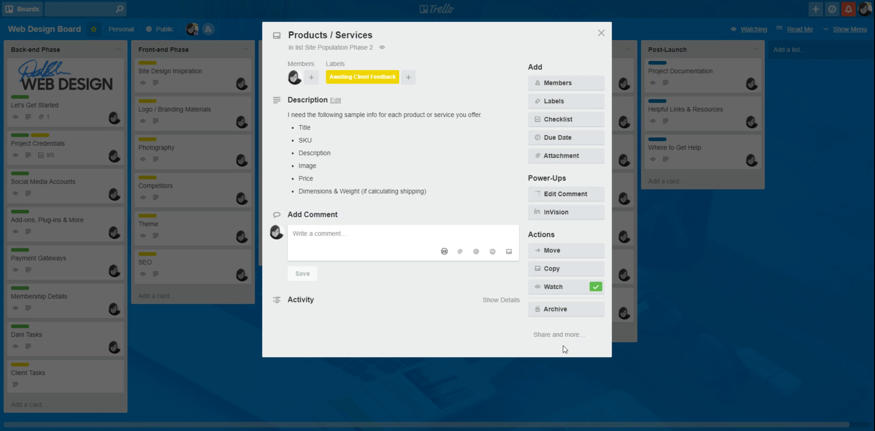
left_click(601, 33)
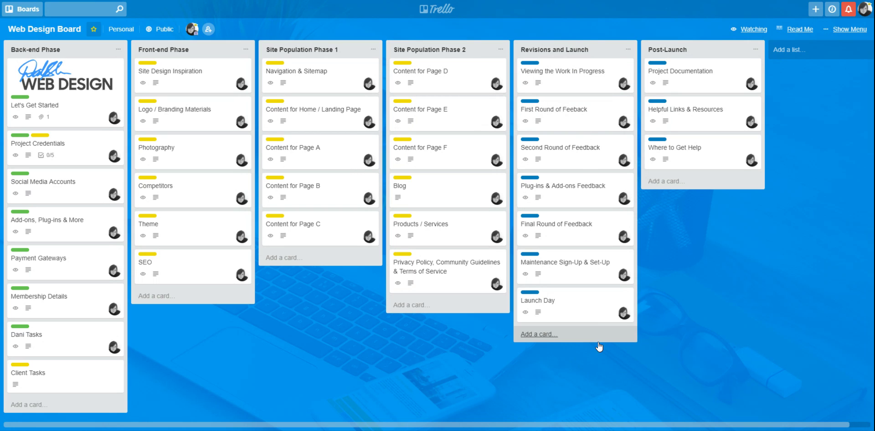
- Review the Viewing the Work In Progress card and its InVision prototype attachment option, and close the card
left_click(569, 76)
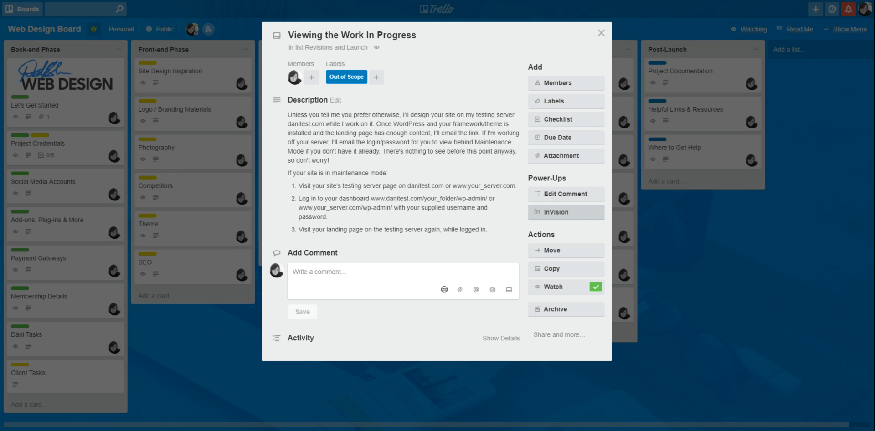
left_click(578, 212)
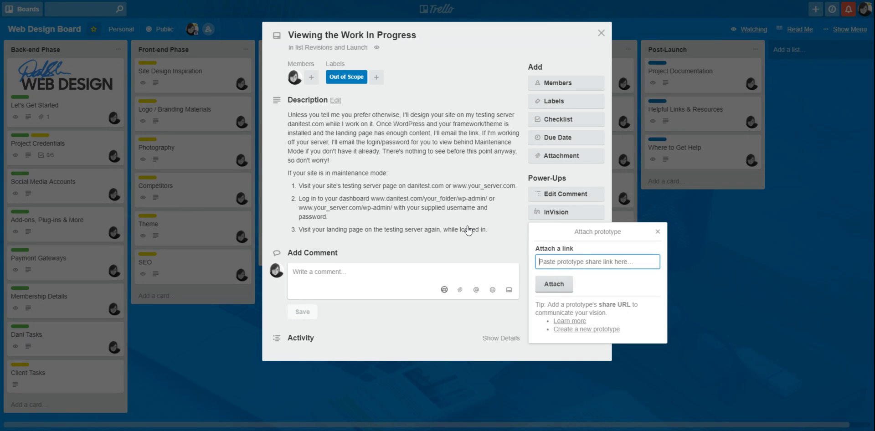
left_click(658, 232)
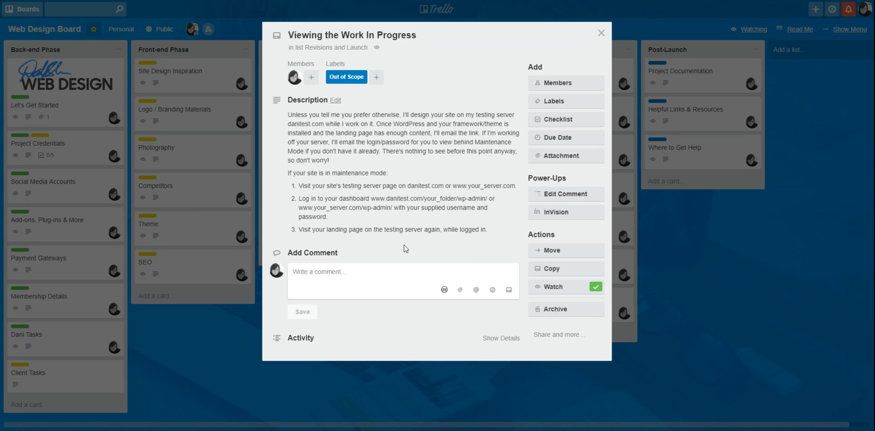
left_click(601, 33)
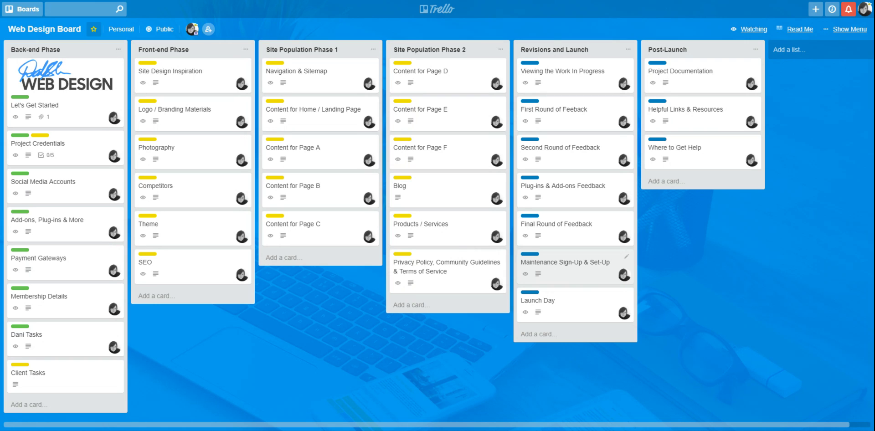
- View the Launch Day card in Revisions and Launch and the Where to Get Help card in Post-Launch, closing both
left_click(582, 307)
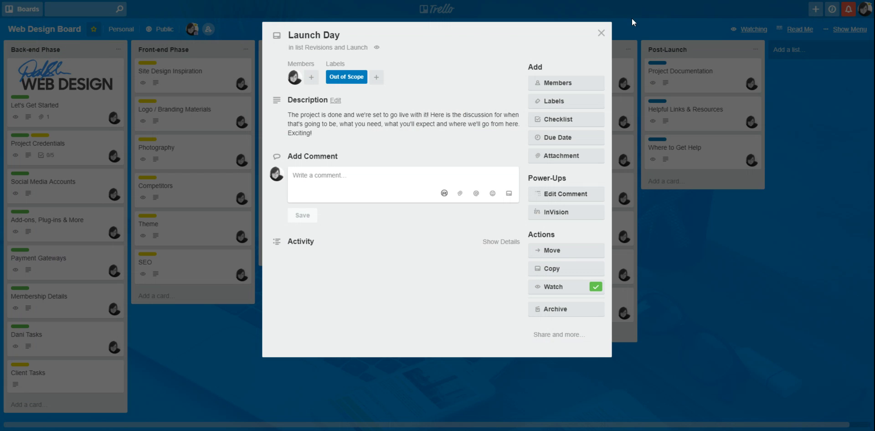
left_click(601, 33)
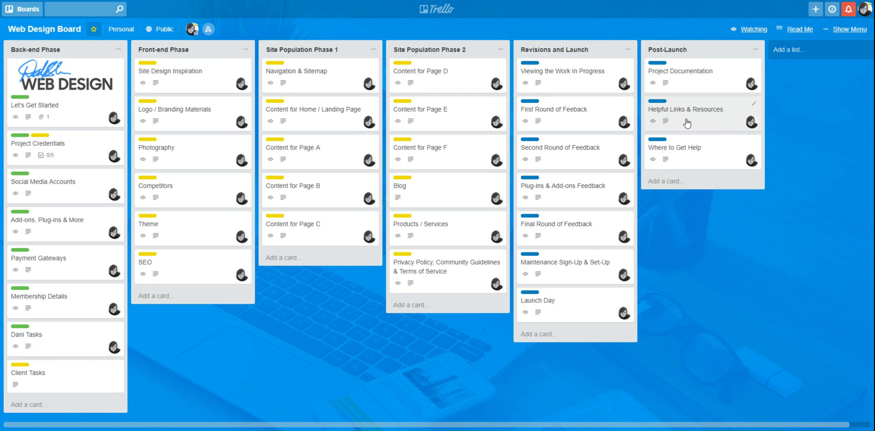
left_click(696, 161)
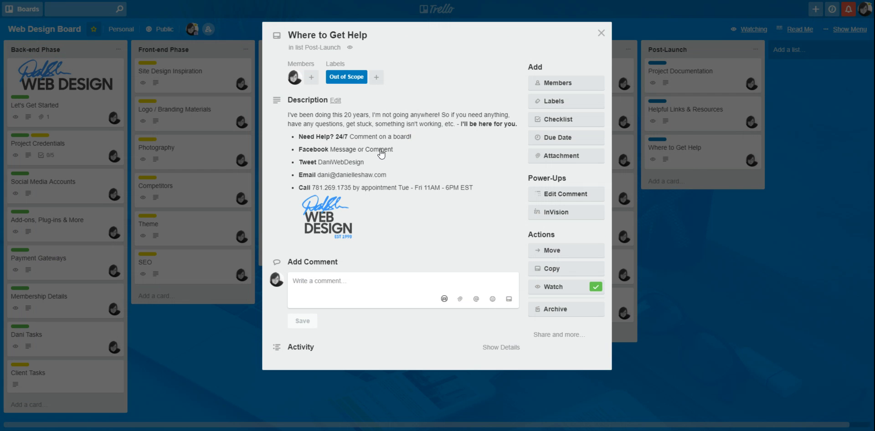
left_click(601, 33)
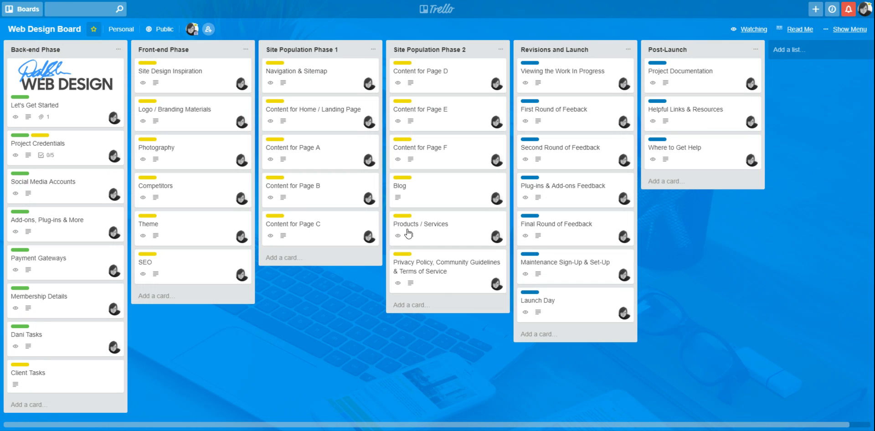
- Start adding a new card to the Site Population Phase 2 list and cancel the entry
left_click(423, 305)
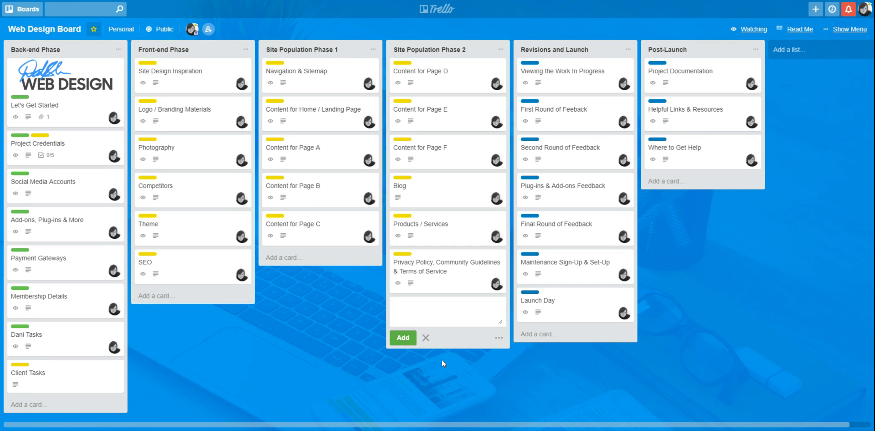
left_click(426, 338)
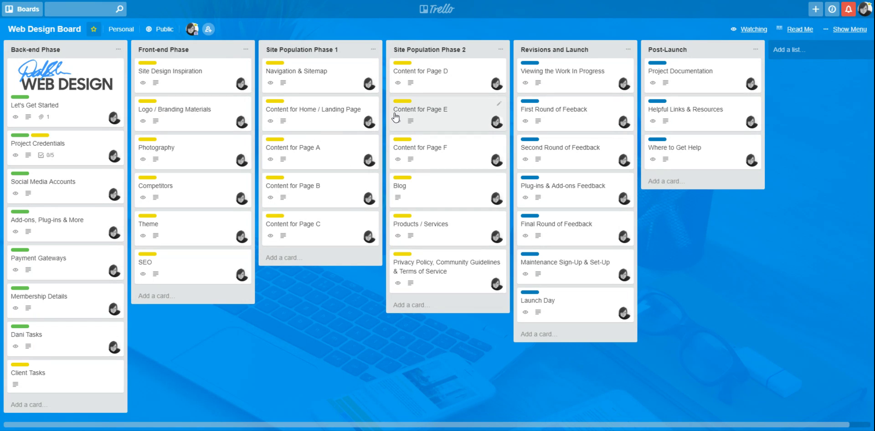